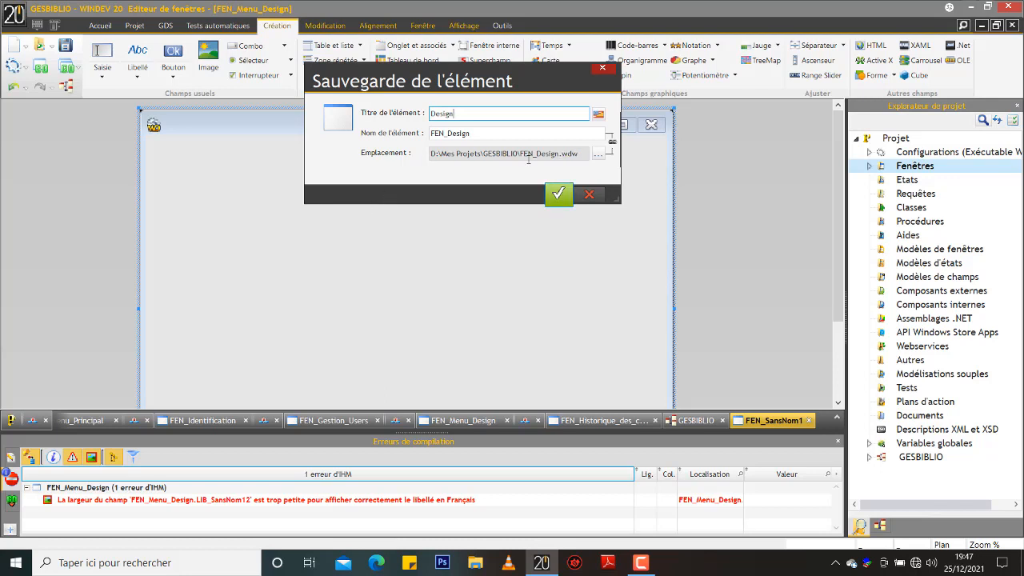
Step: Save the new window as FEN_Design with the title Design, and make it non-resizable in its description
click(557, 189)
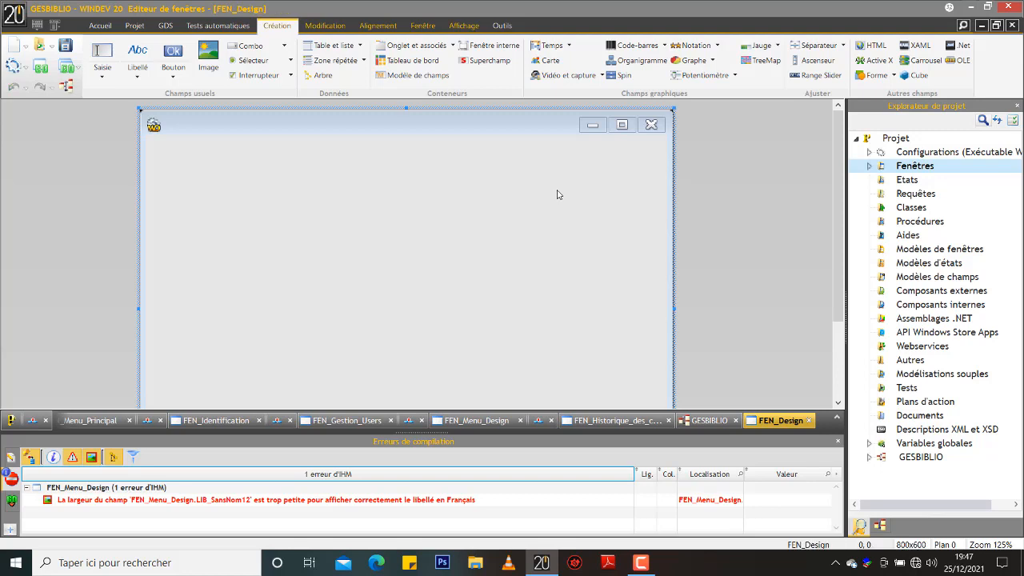
double_click(558, 194)
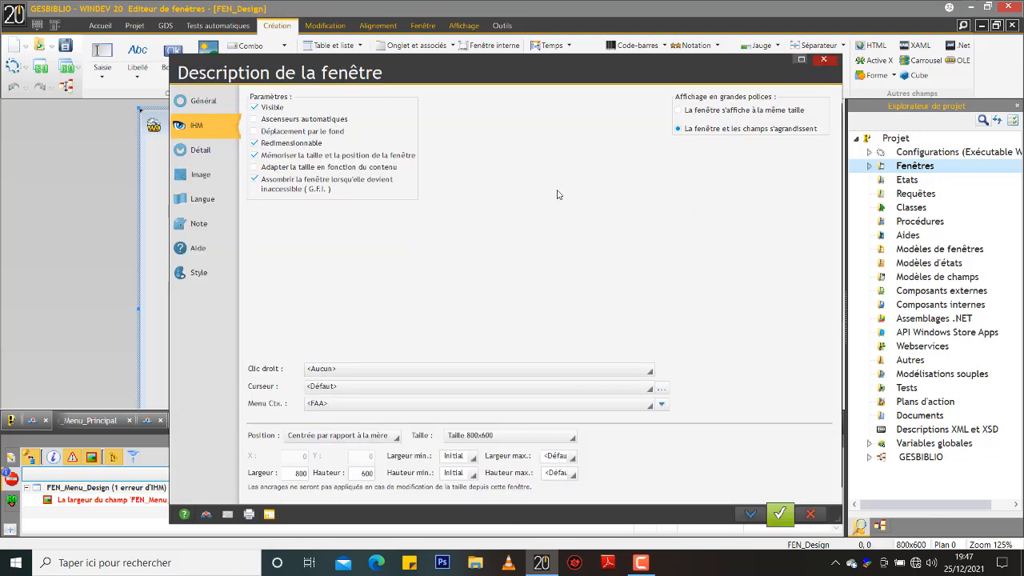
drag(408, 69, 611, 129)
drag(465, 148, 394, 107)
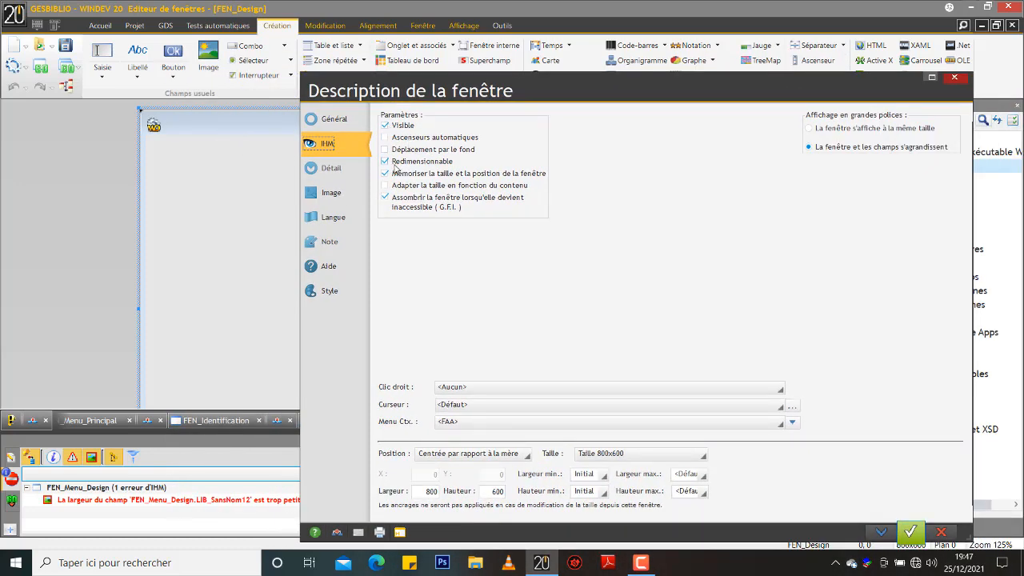
click(396, 165)
Step: Remove the title bar from the window's style
click(343, 292)
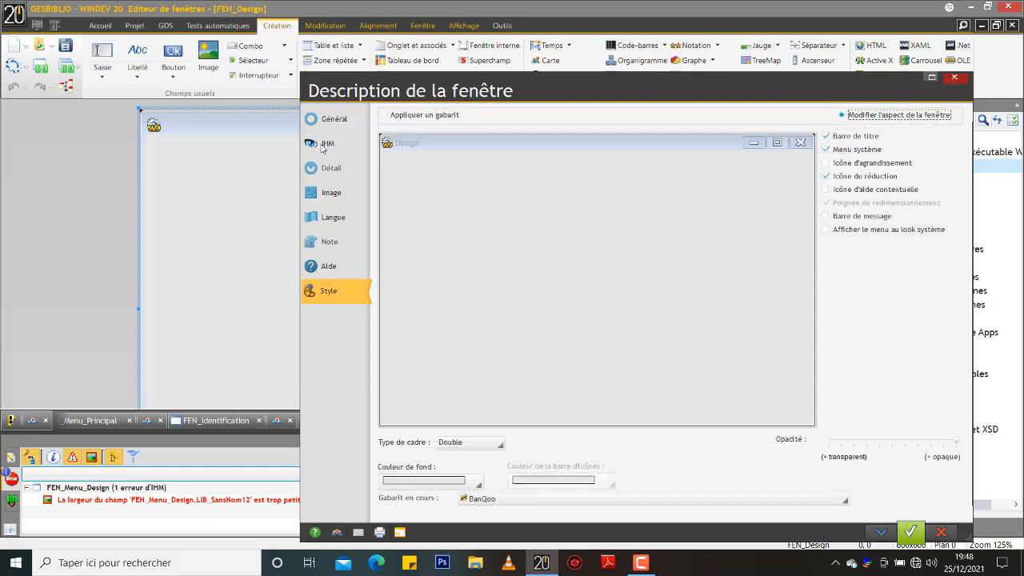
click(325, 164)
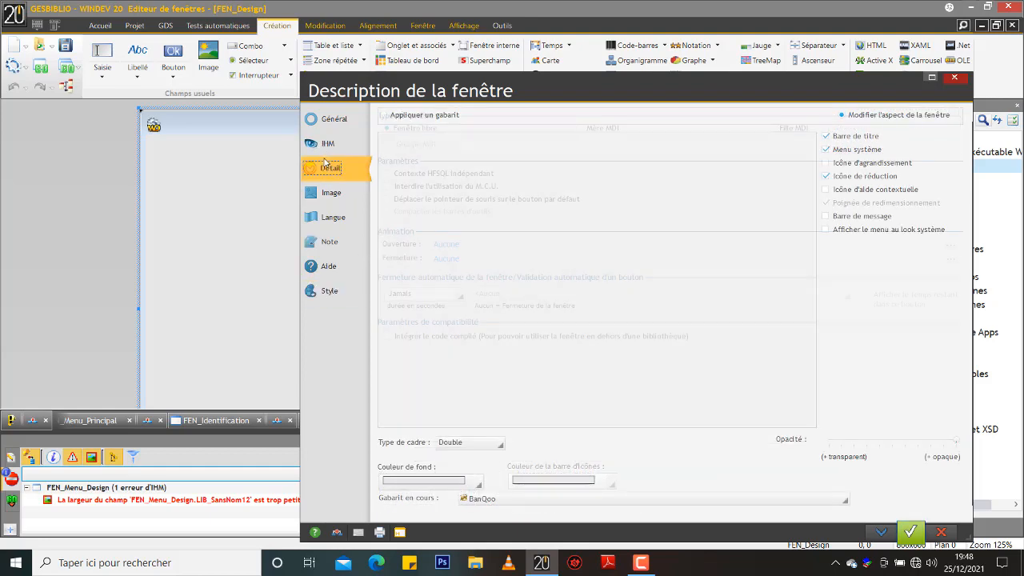
click(338, 290)
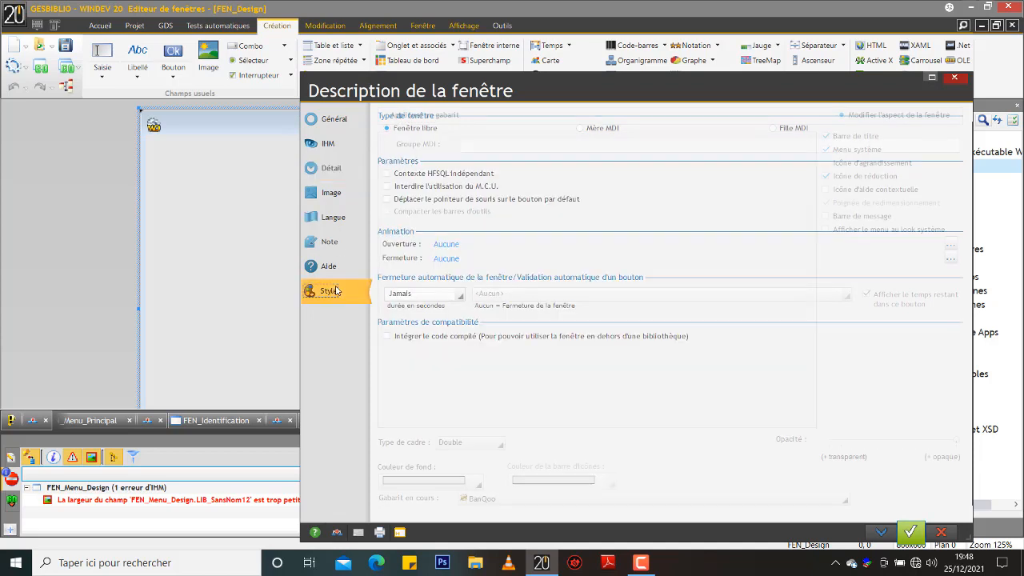
click(848, 136)
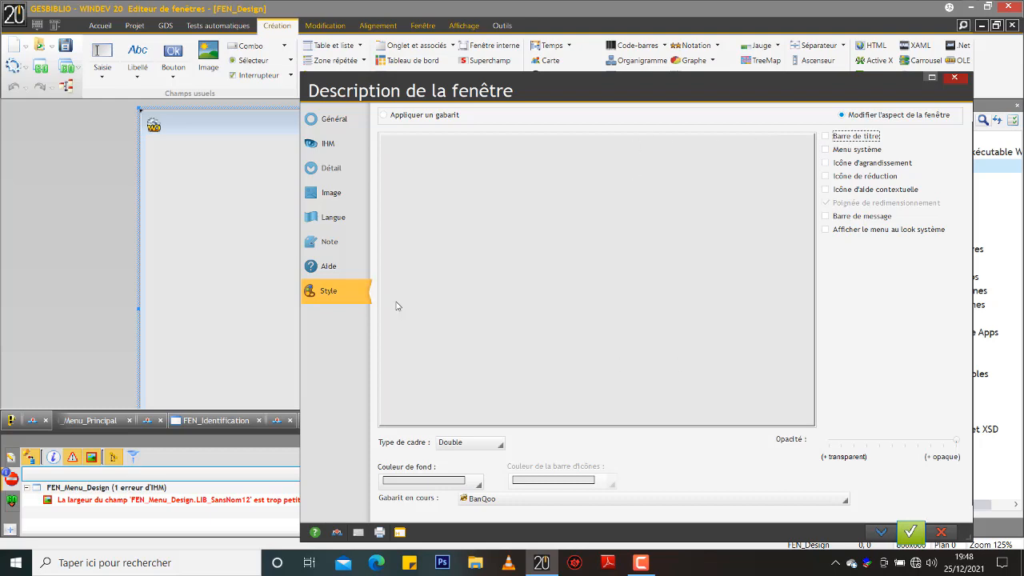
Step: Set the window's width to 1080 and height to 408, apply the description, and hide the project explorer
click(324, 192)
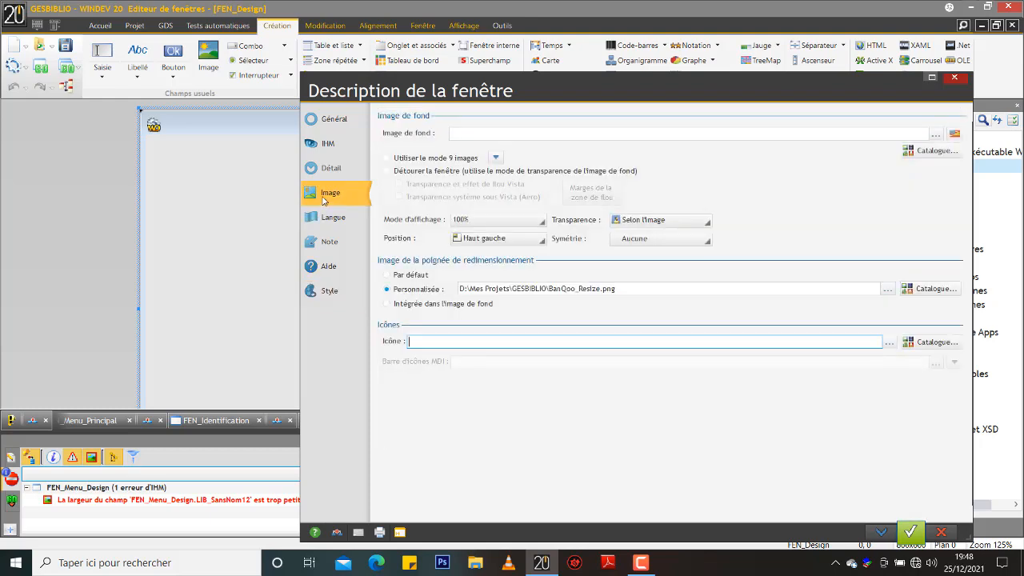
click(326, 176)
click(320, 144)
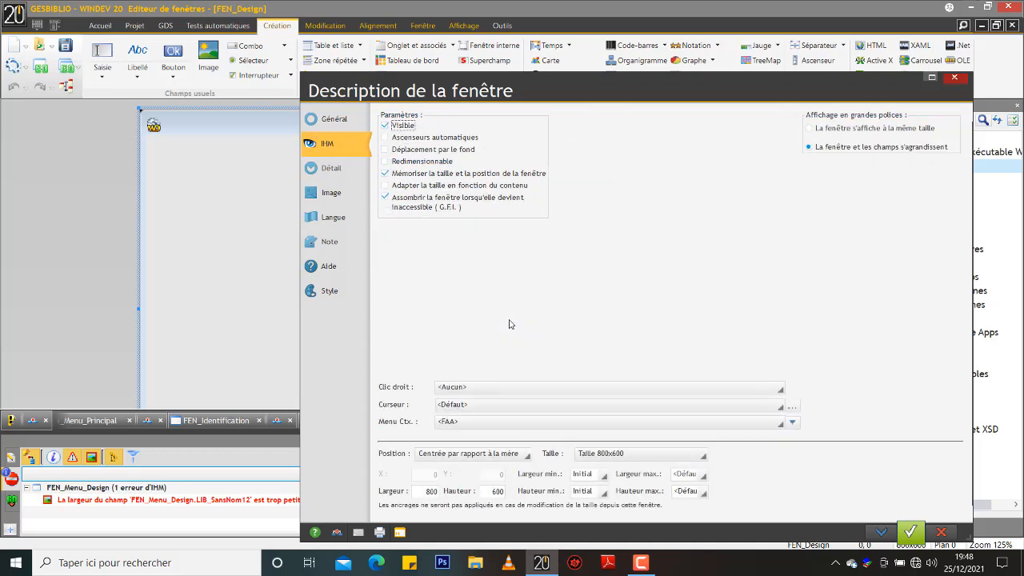
double_click(431, 492)
key(BackSpace)
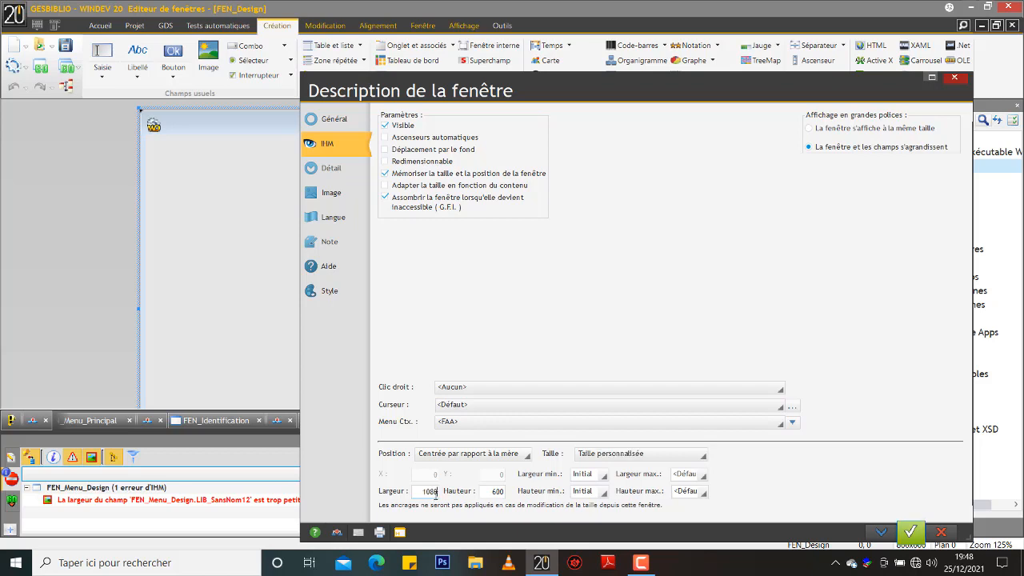
text(1080)
click(490, 491)
text(408)
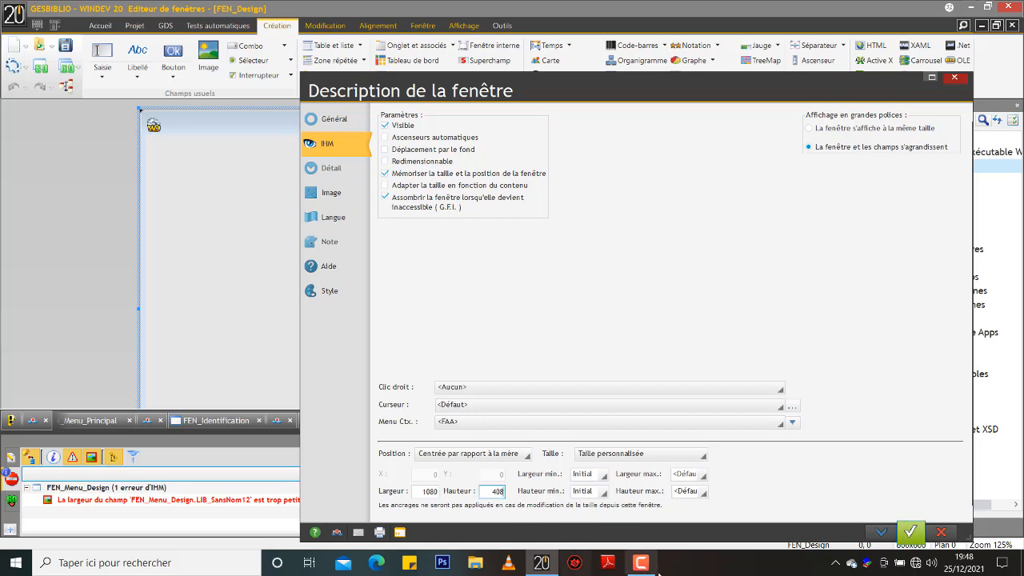
click(911, 532)
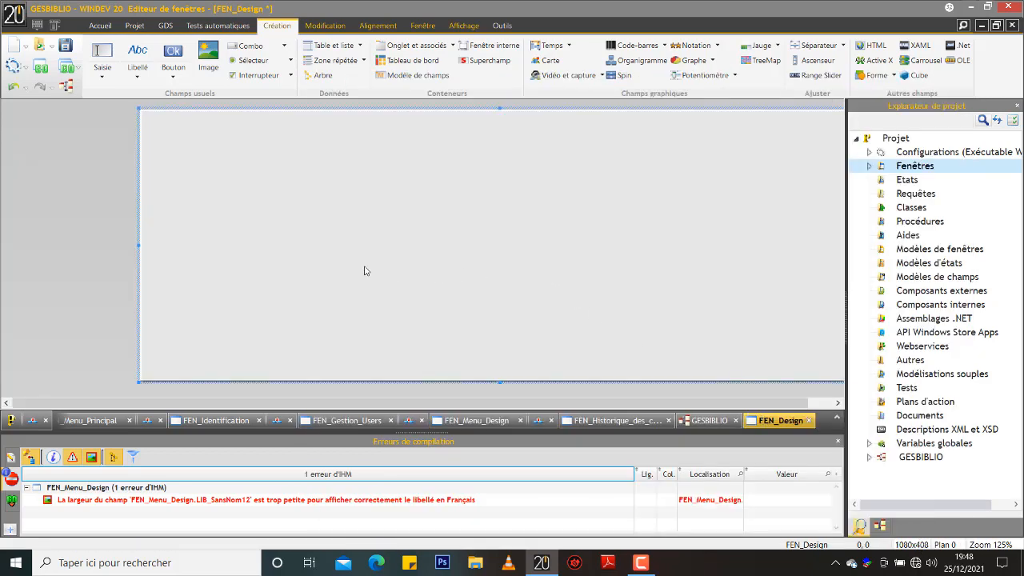
key(ctrl+w)
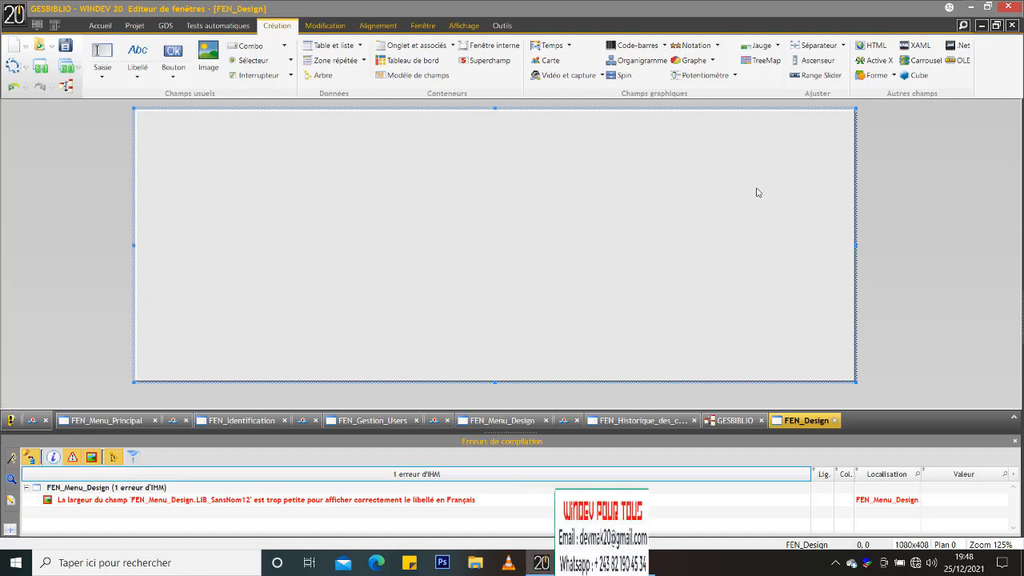
Step: Place an image field in the window's upper-right corner and shrink it to about 25 x 18
click(208, 53)
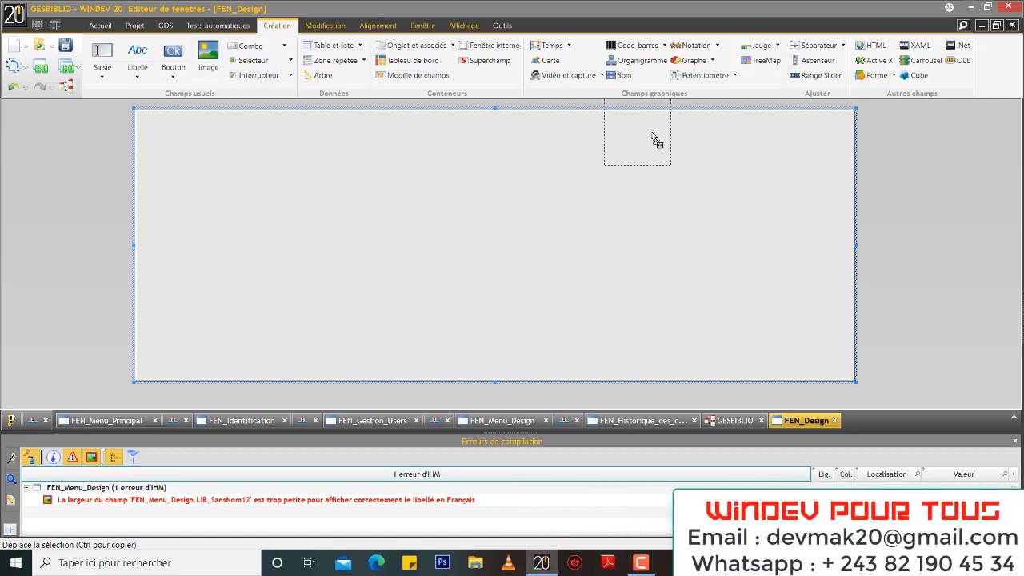
click(816, 160)
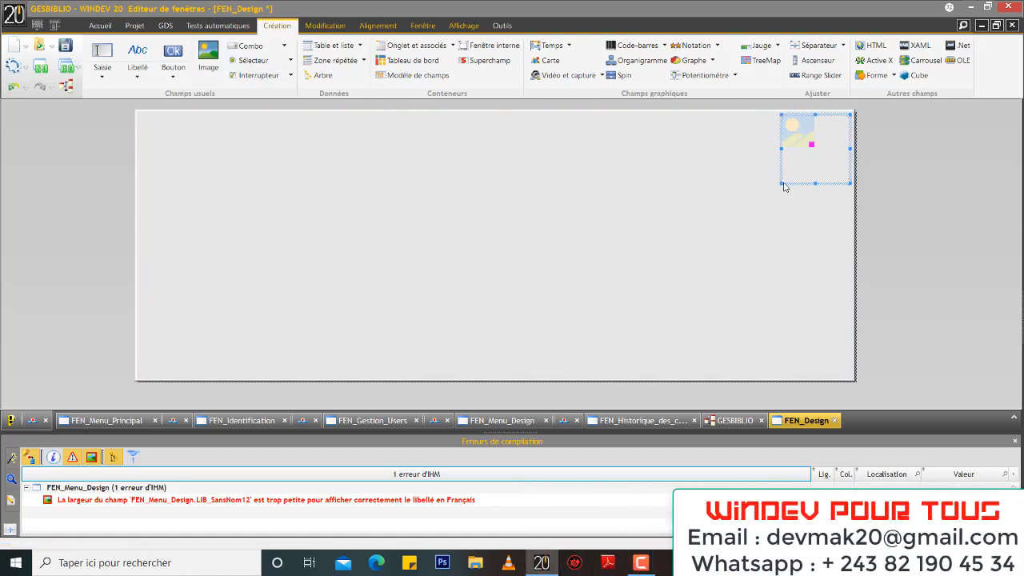
drag(782, 183, 833, 127)
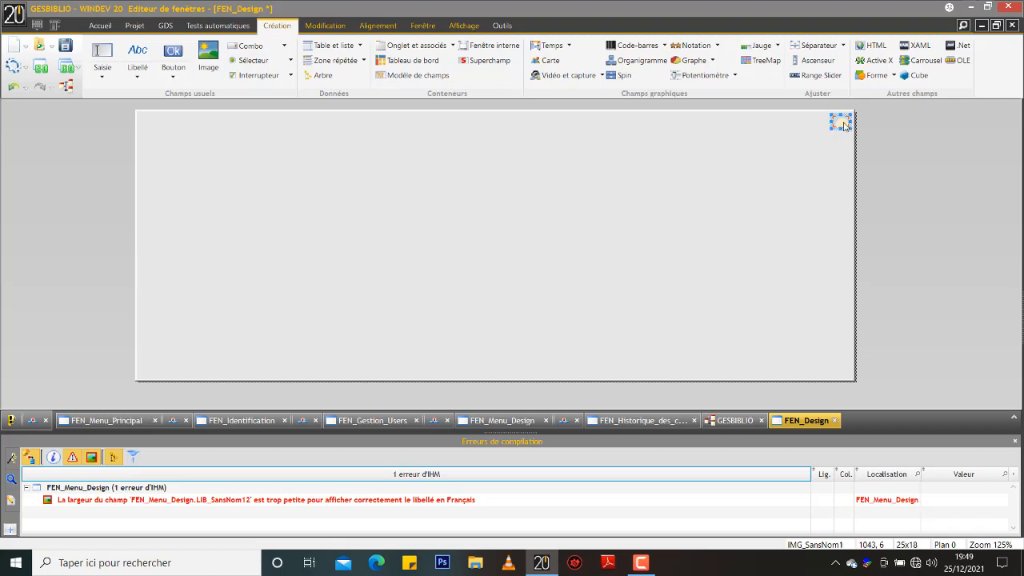
Step: Pick the plain red cross from the Flat Soft clipart in the image catalogue for the small image field
right_click(845, 123)
click(866, 130)
click(527, 98)
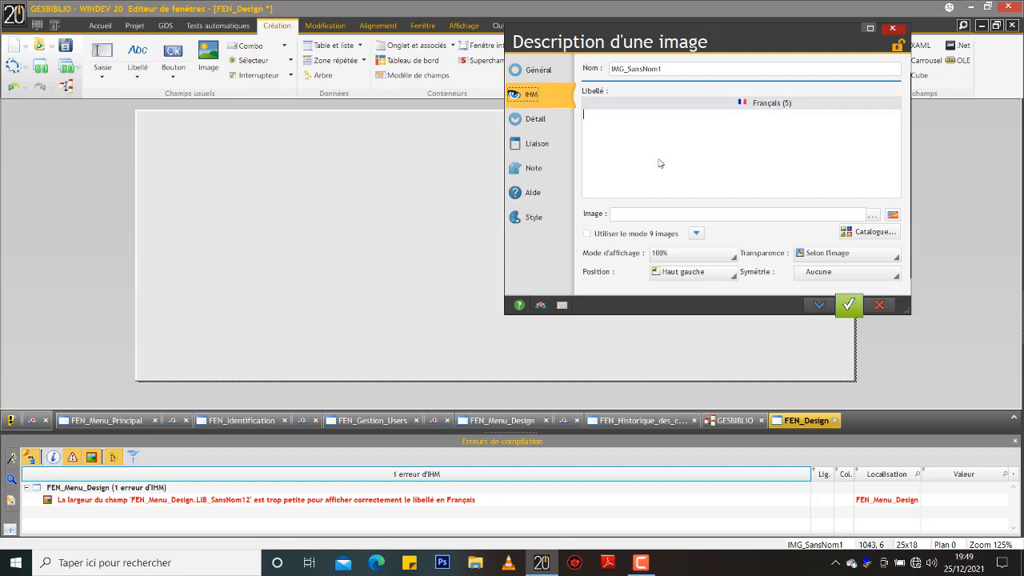
click(538, 72)
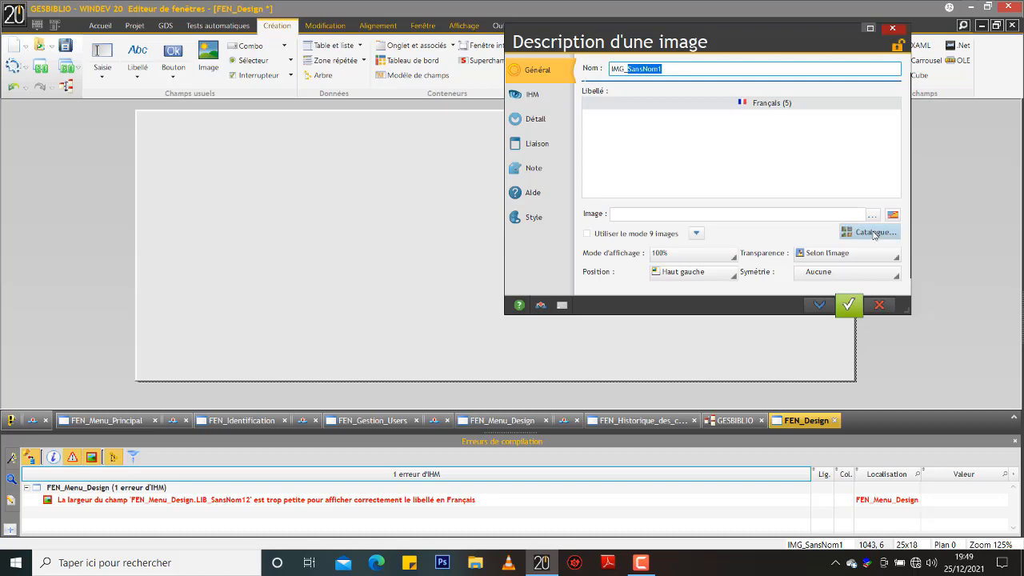
click(875, 232)
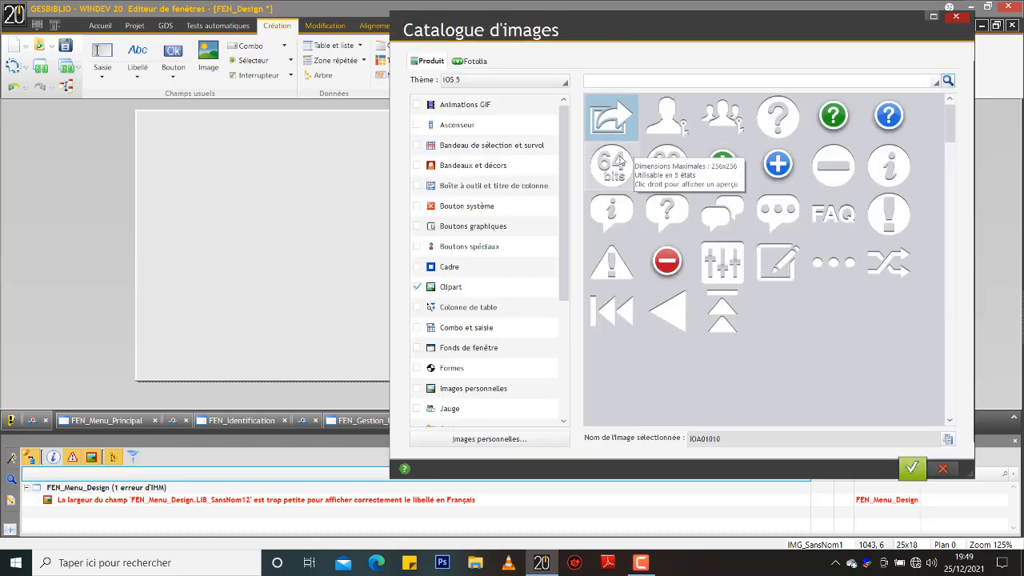
click(565, 83)
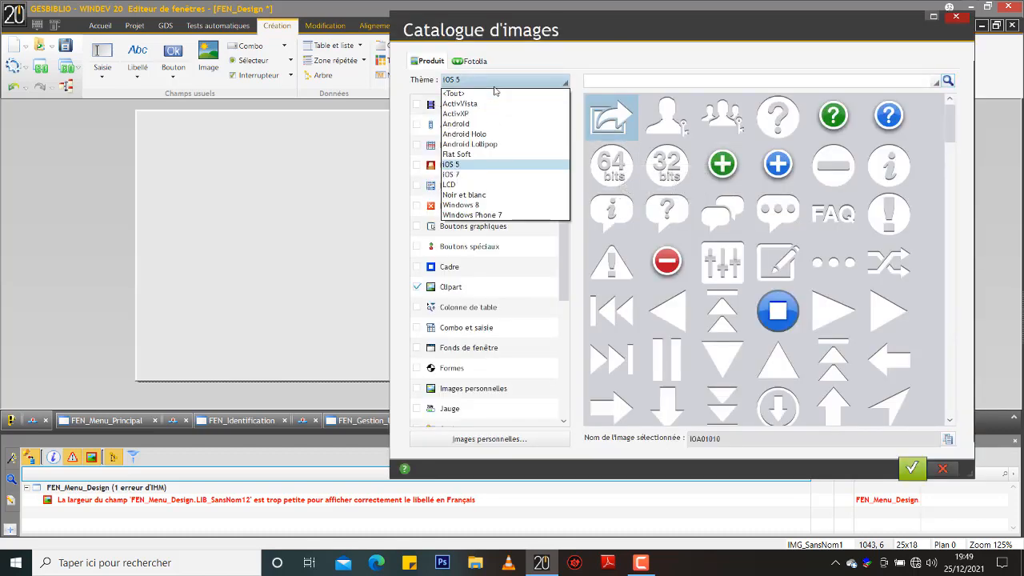
click(472, 154)
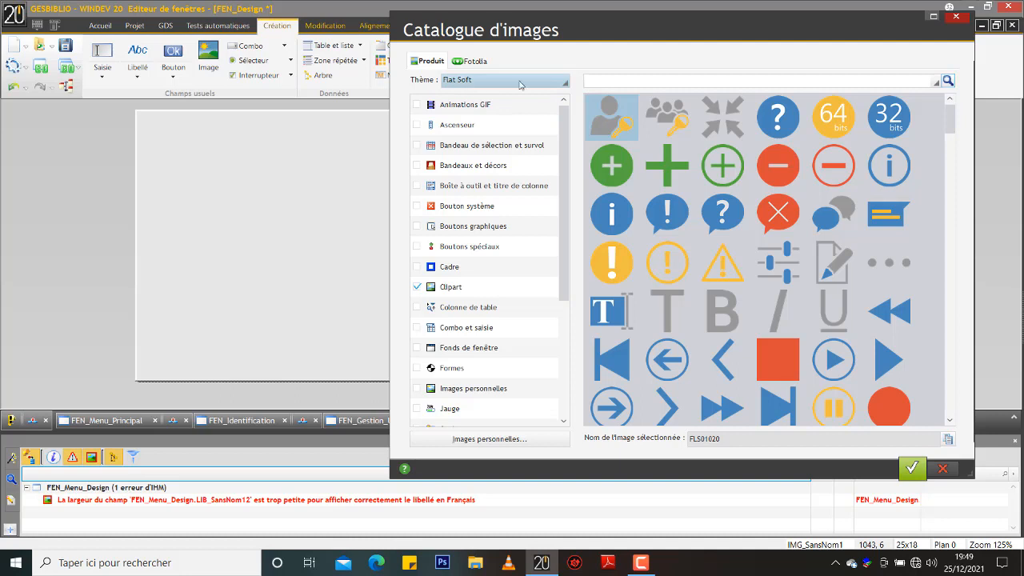
drag(953, 130, 962, 172)
click(846, 138)
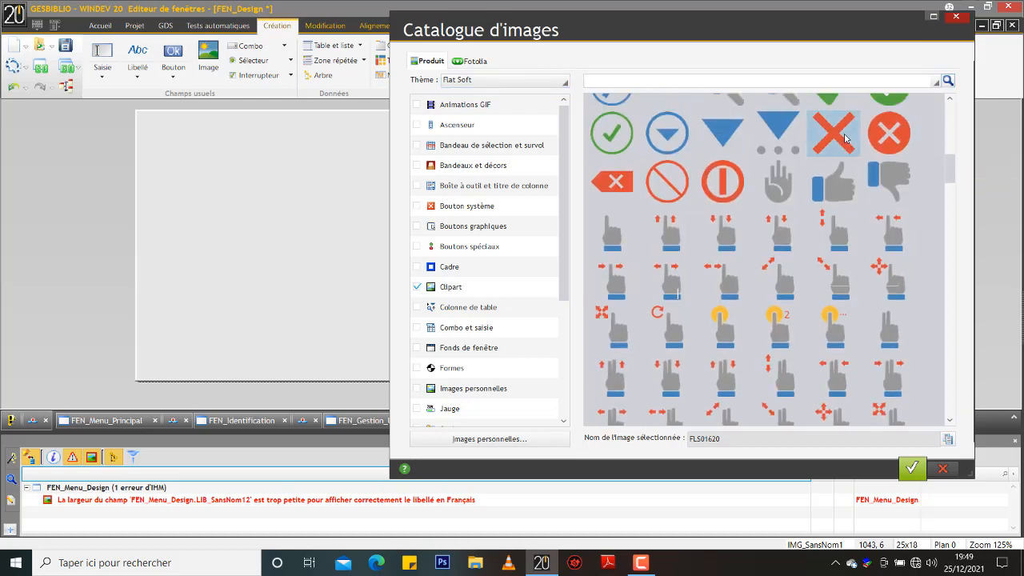
double_click(846, 139)
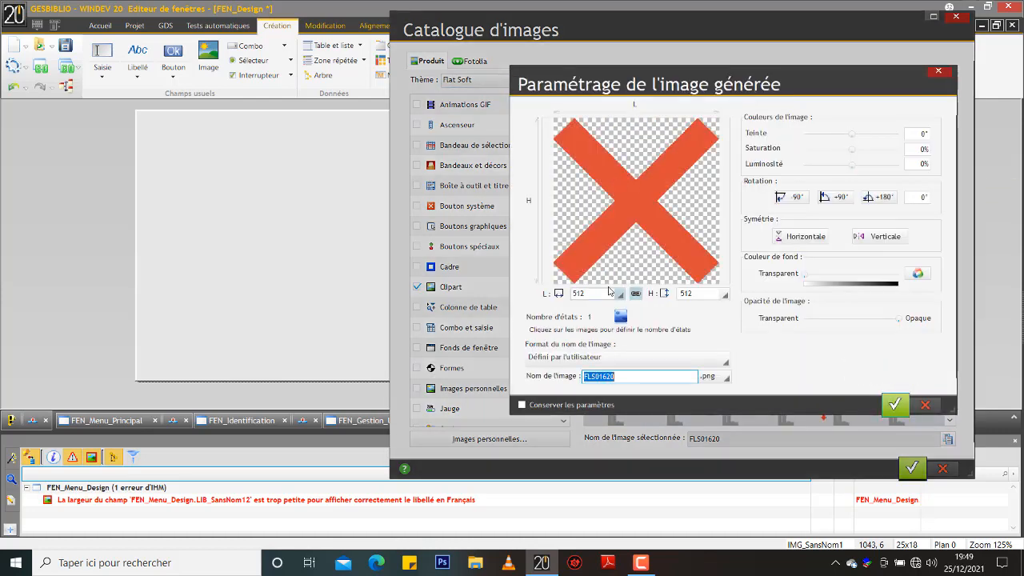
Step: Generate the cross image at 48 x 48 with the name dfidiiddi
click(619, 293)
click(580, 334)
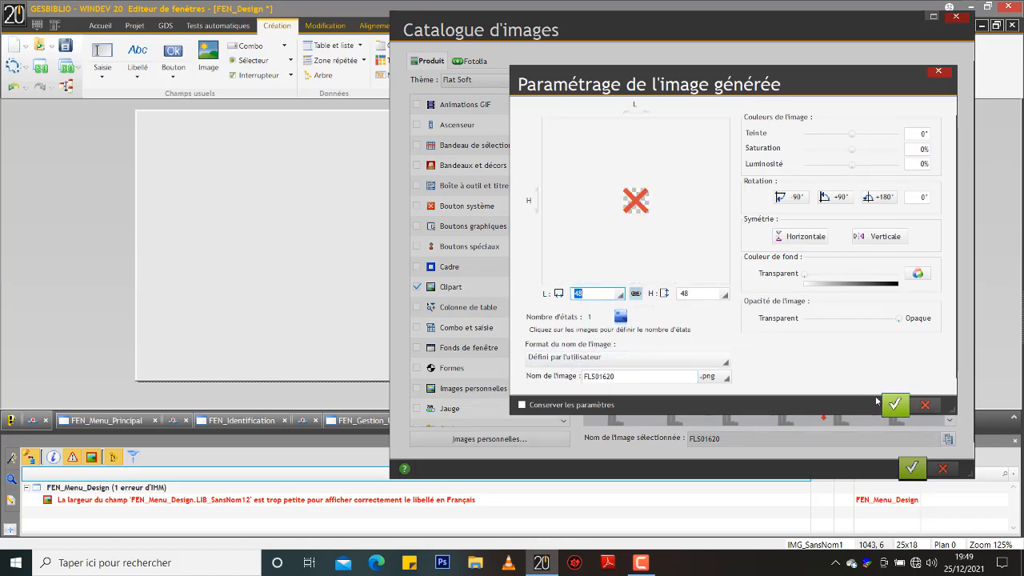
click(666, 376)
double_click(666, 376)
text(dfidlidd)
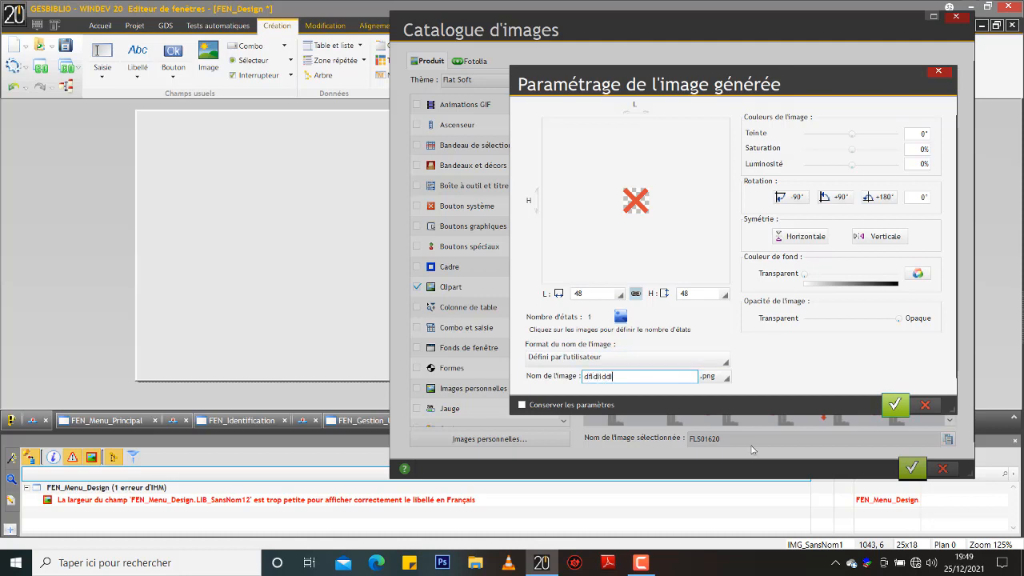
click(895, 402)
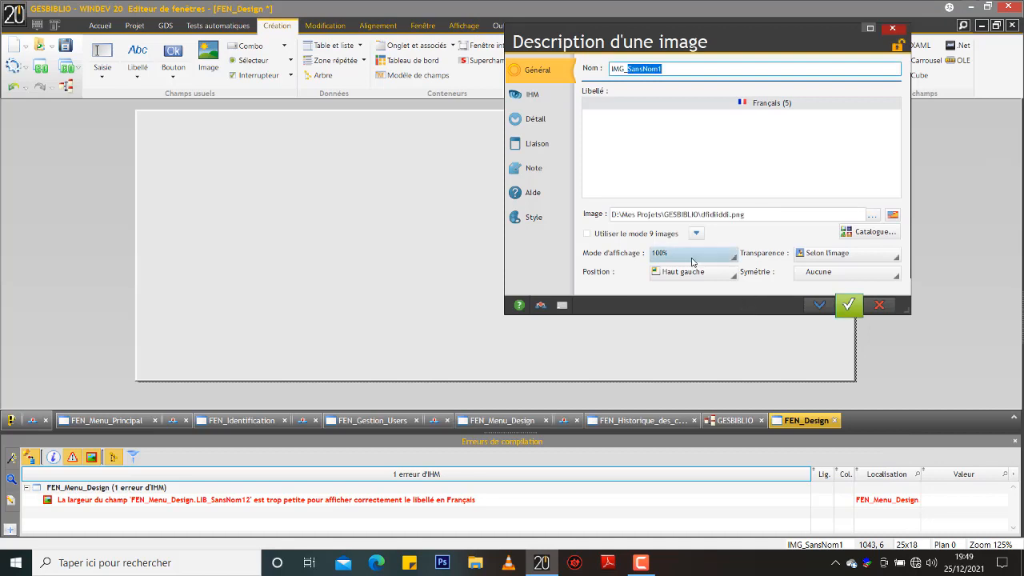
Step: Set the cross image's display mode to Homothétique centré and move the field just outside the window's right edge
click(693, 261)
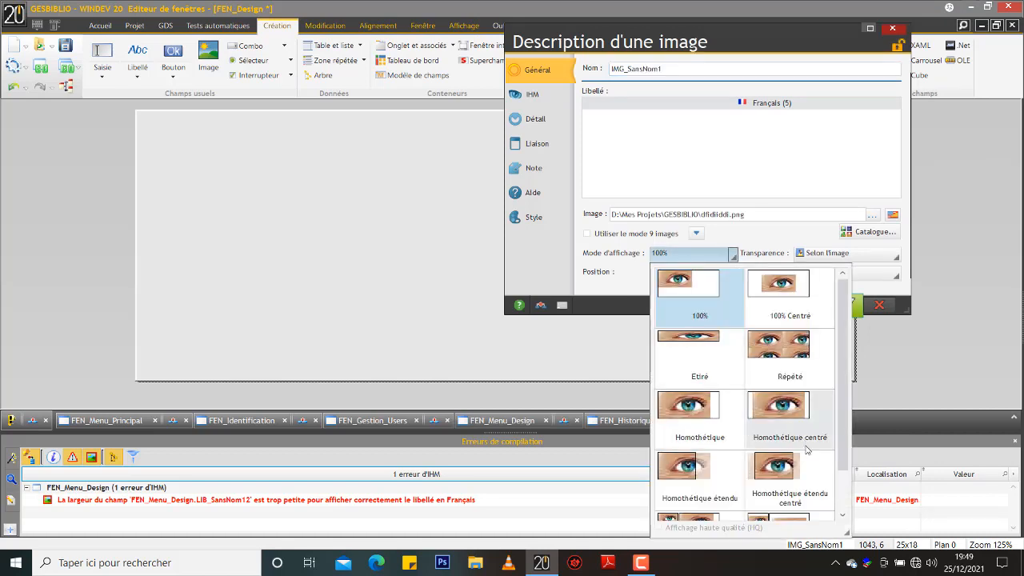
click(799, 445)
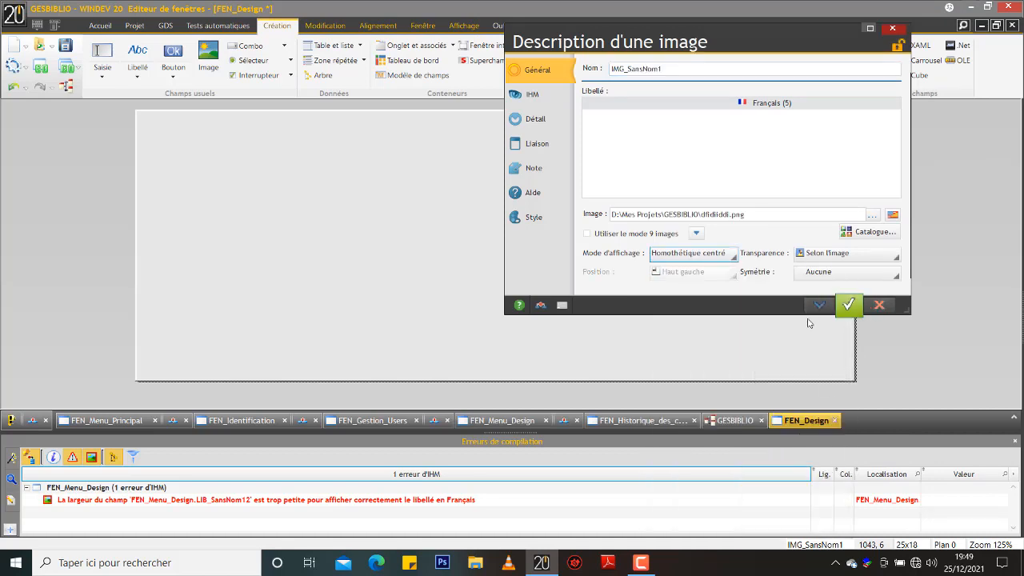
drag(715, 48, 601, 155)
click(733, 413)
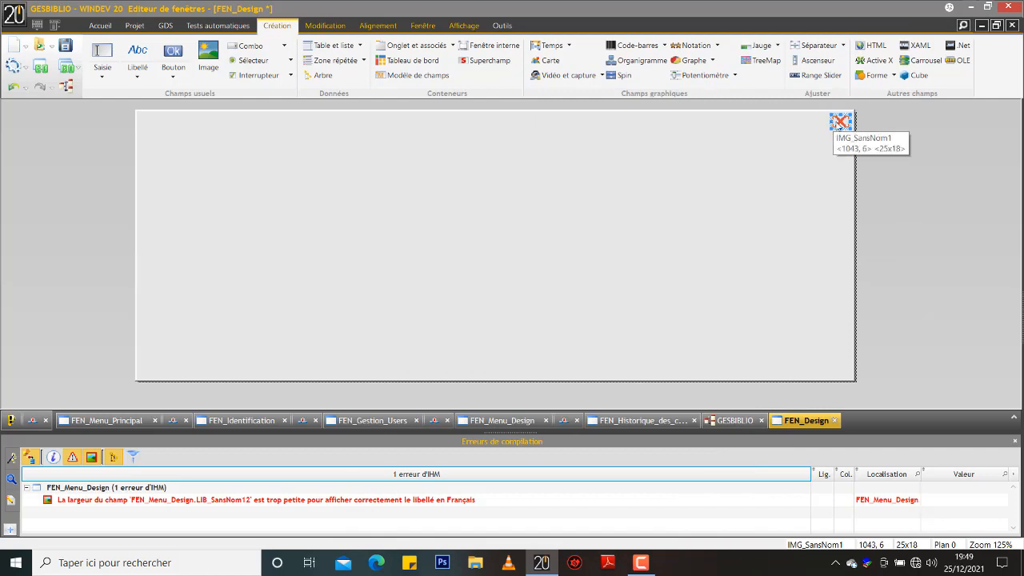
drag(840, 122, 877, 128)
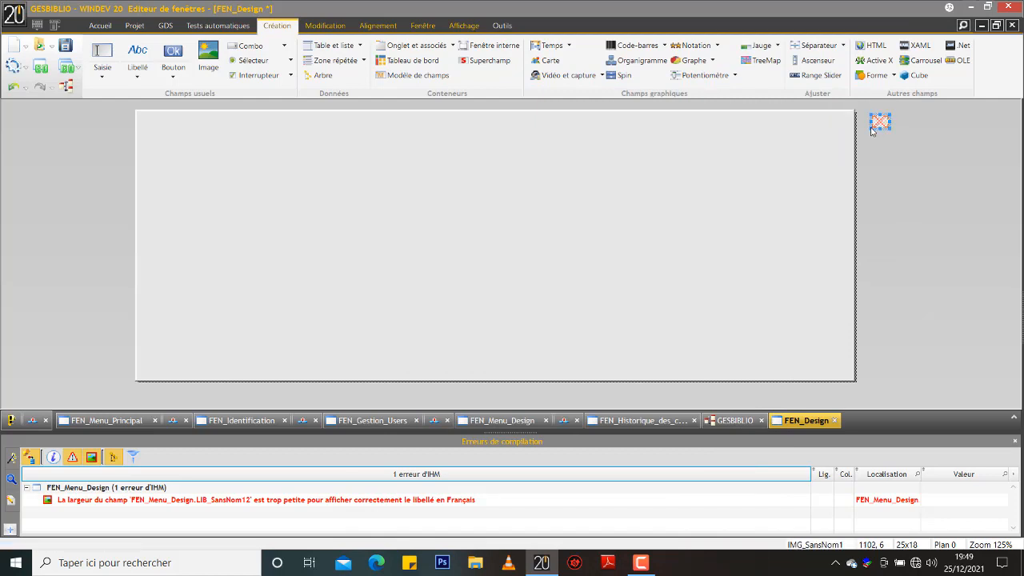
Step: Insert a second image field at the window's upper-left corner and enlarge it to about 673 x 386
click(210, 58)
click(180, 152)
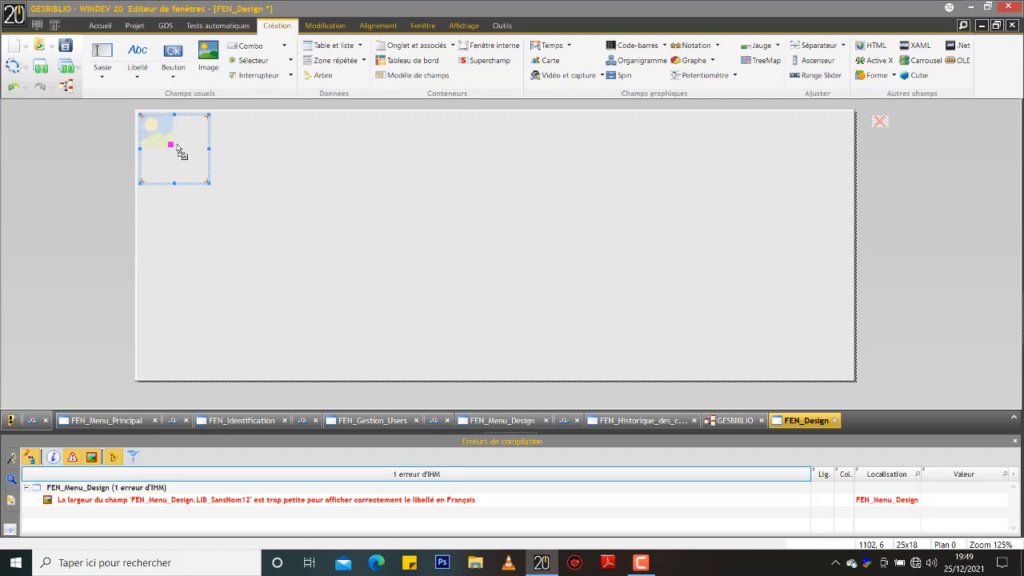
drag(208, 183, 590, 374)
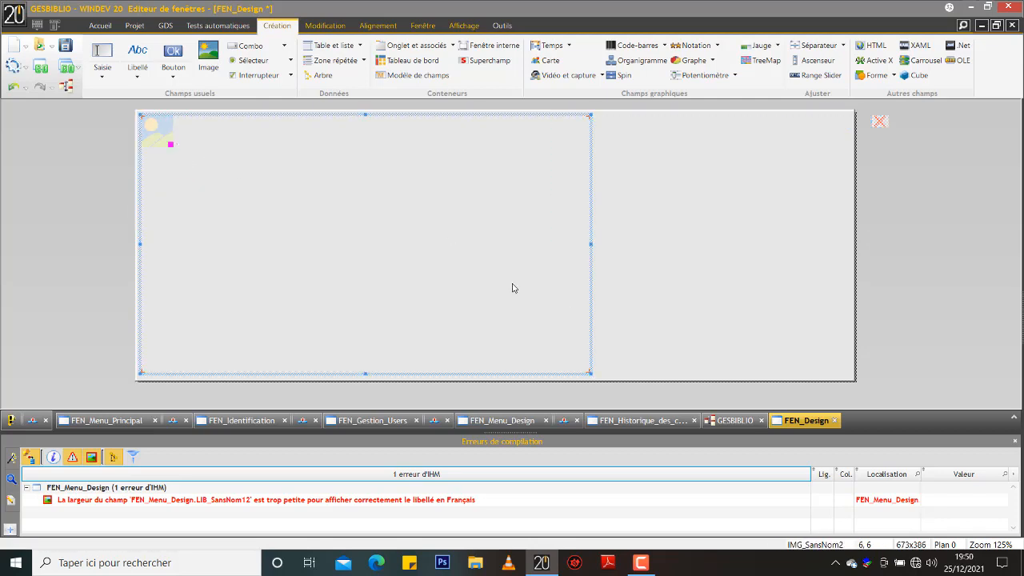
Step: Load consultation_gyneco-1.jpg from the GESBIBLIO project folder into the large image field and apply it
double_click(513, 288)
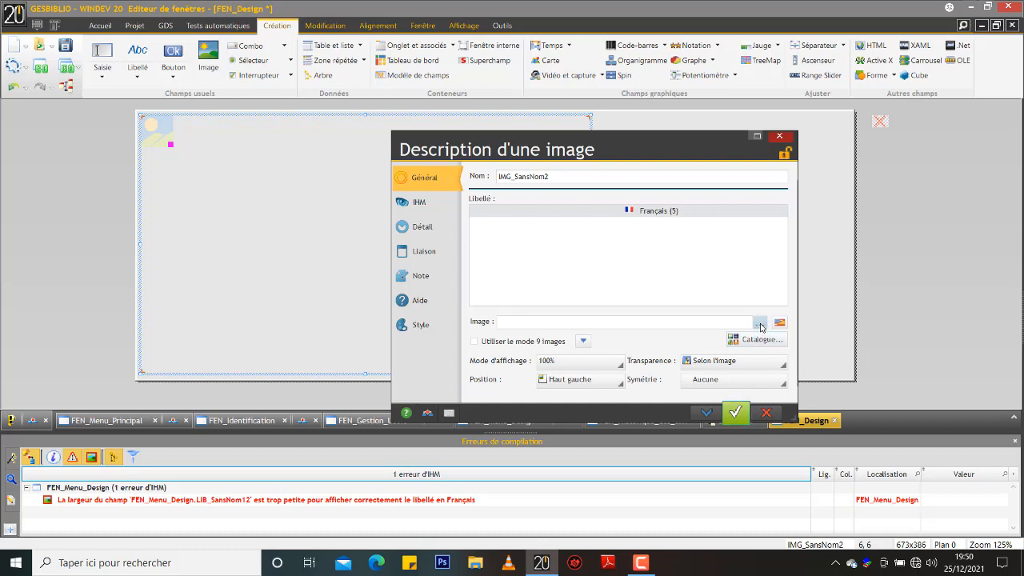
click(761, 326)
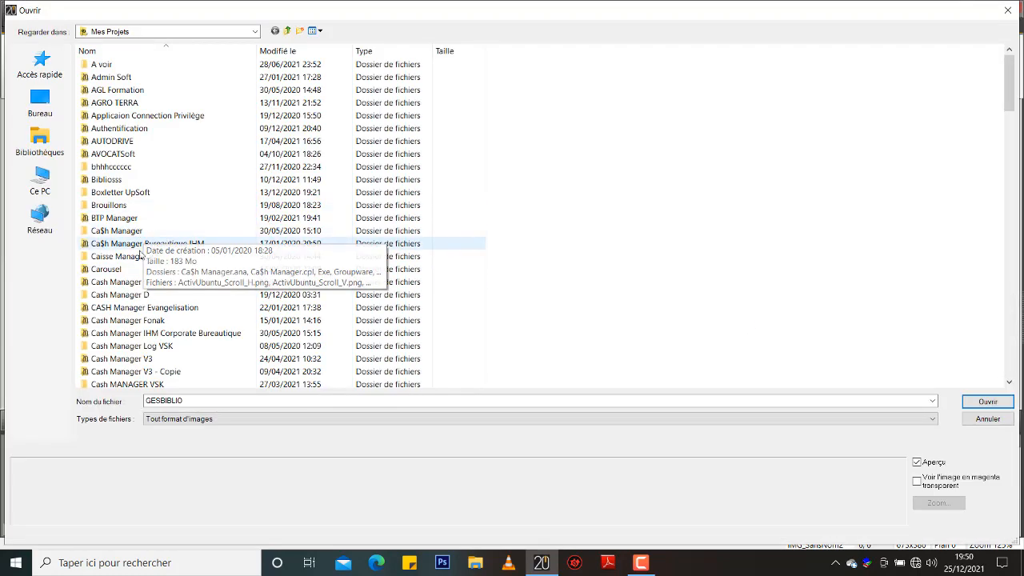
click(132, 244)
key(g)
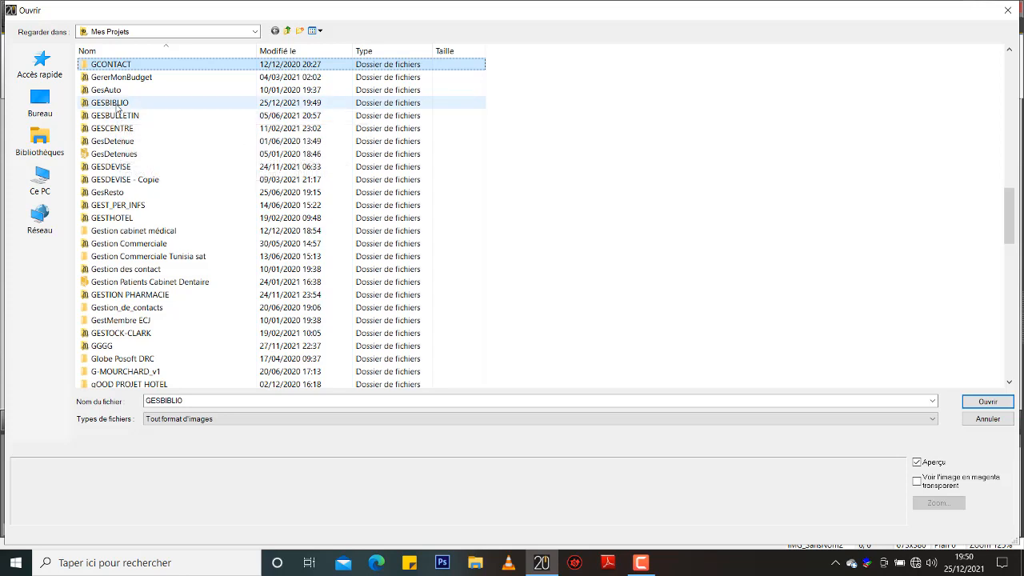
double_click(117, 105)
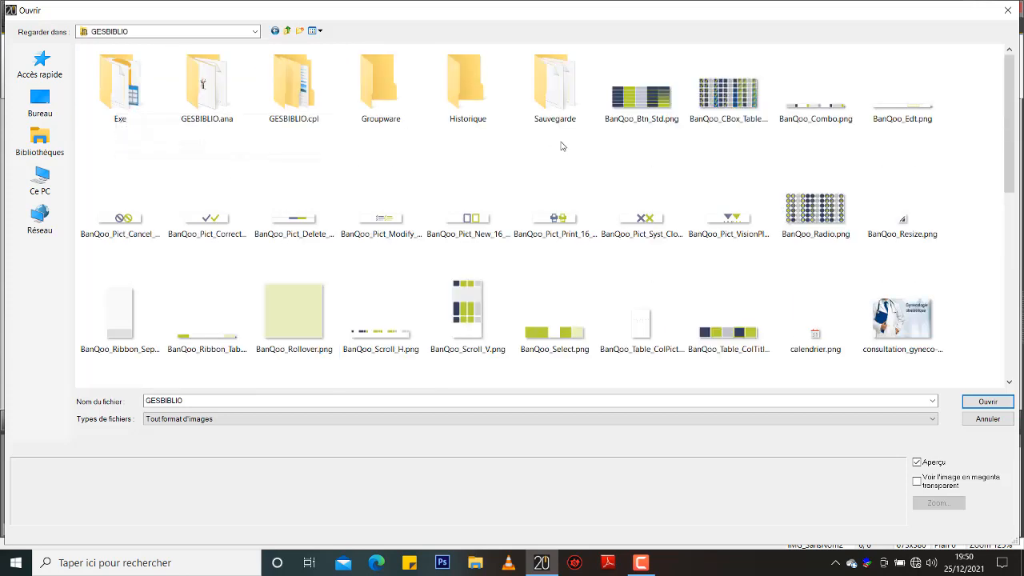
click(911, 326)
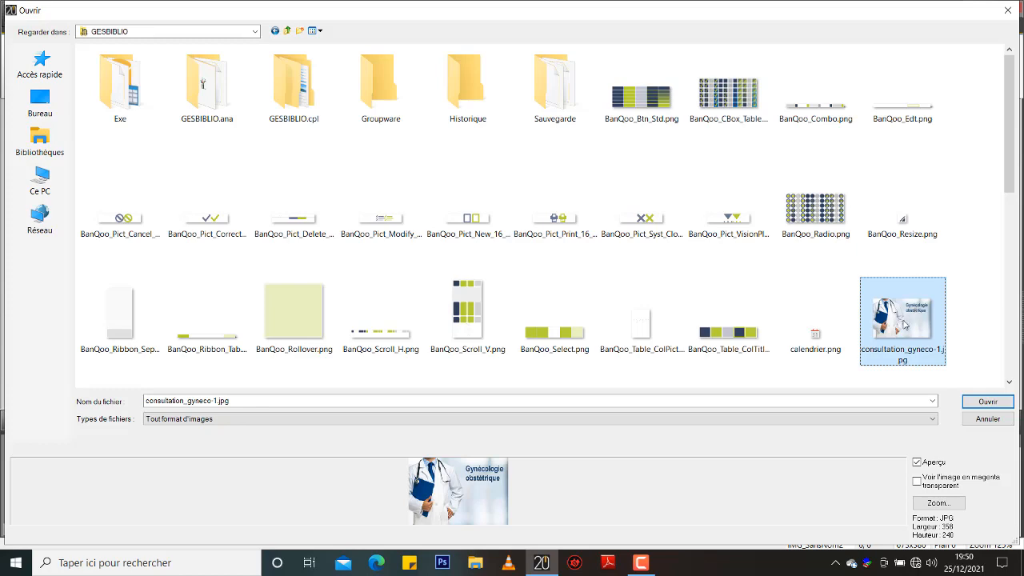
double_click(905, 324)
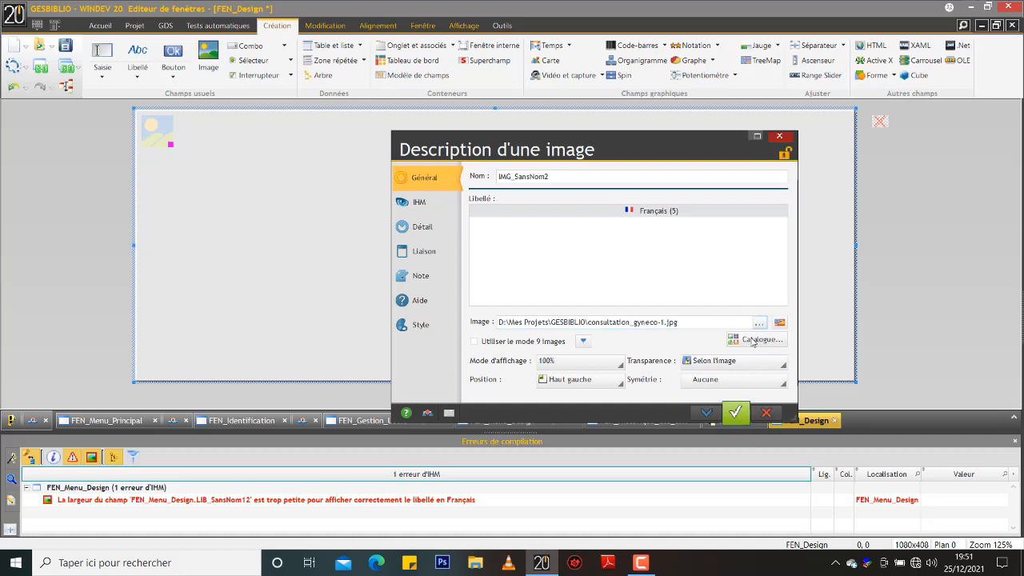
click(712, 416)
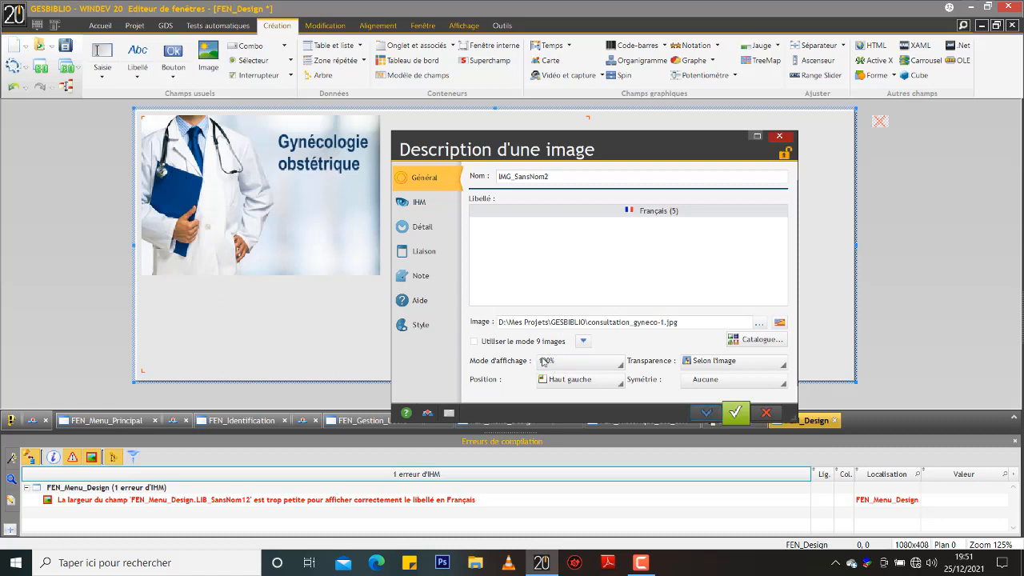
Step: Set the large picture's display mode to Etiré and apply it
click(568, 372)
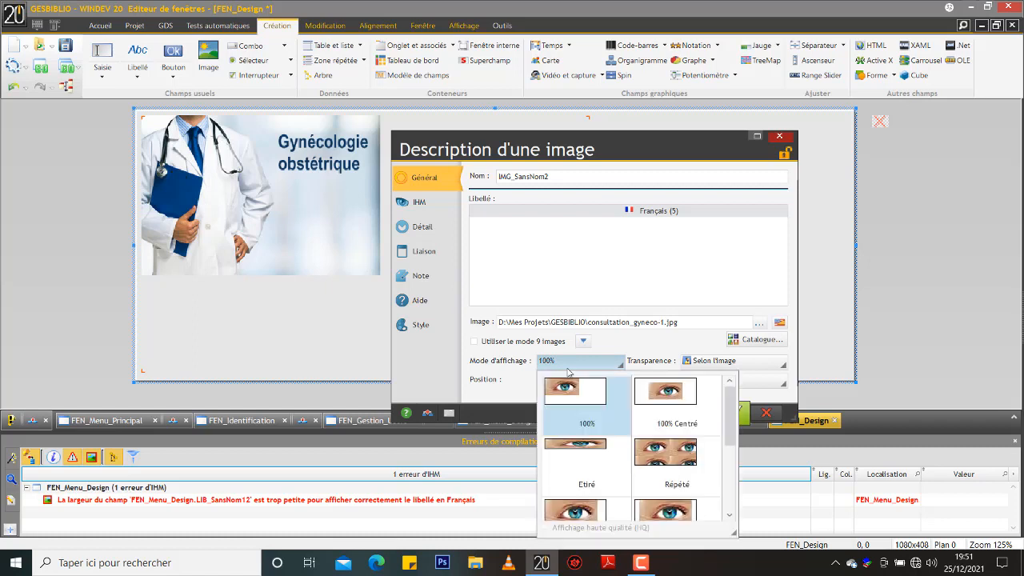
drag(730, 424, 734, 466)
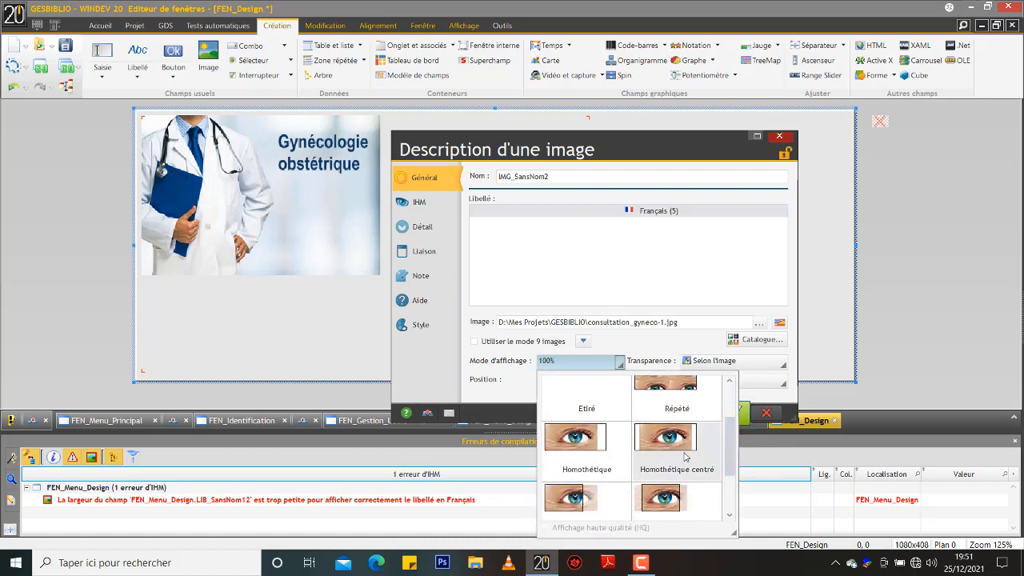
click(612, 400)
click(704, 412)
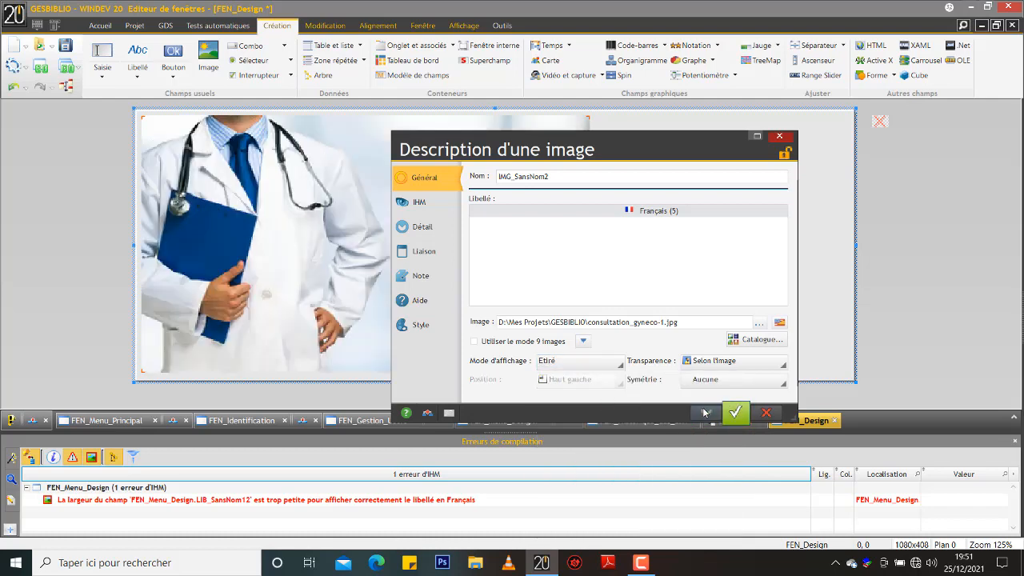
Step: Move the image description dialog clear of the picture and open the display mode choices at the Homothétique étendu options
drag(524, 157, 673, 129)
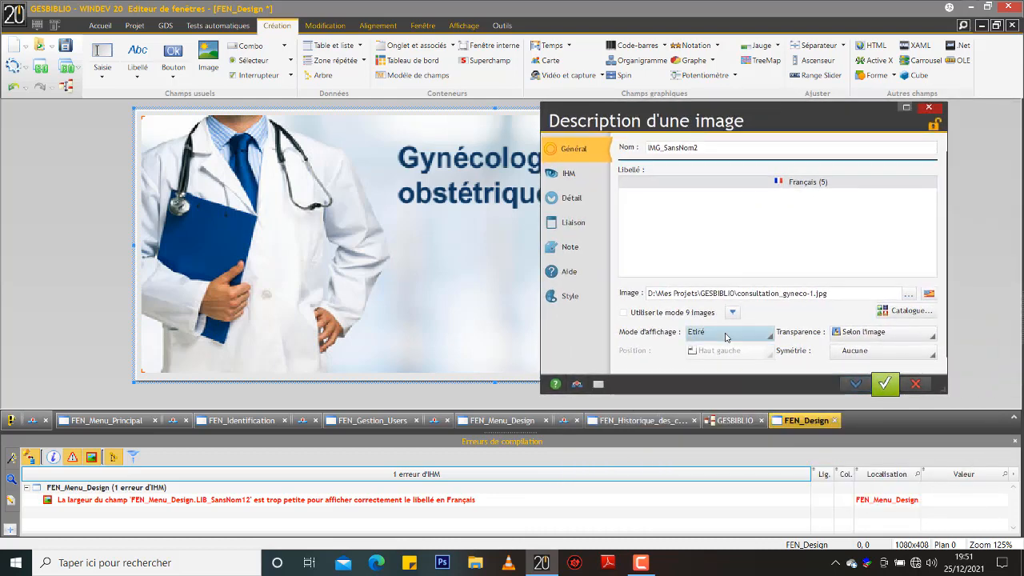
click(727, 336)
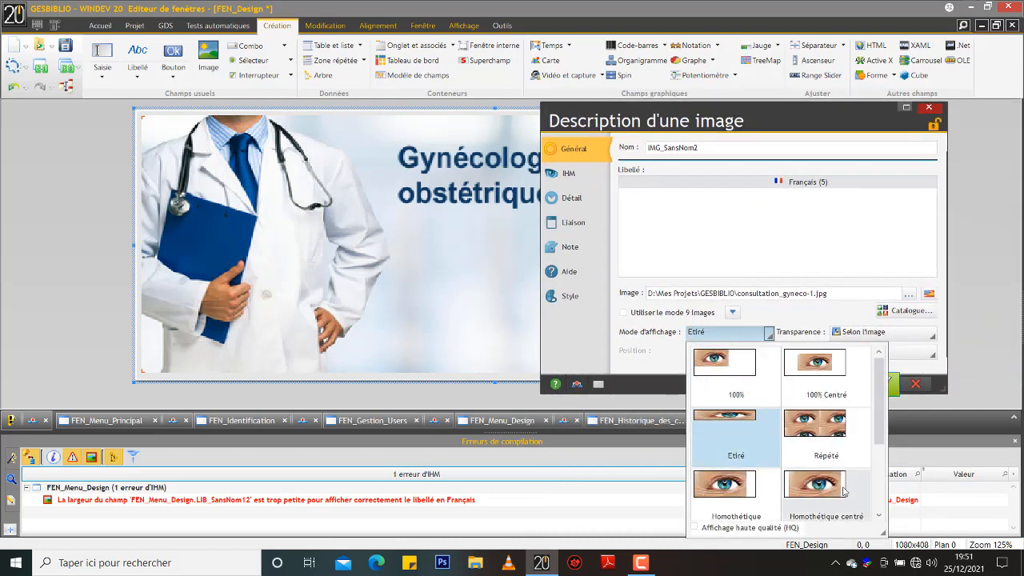
drag(878, 406, 878, 453)
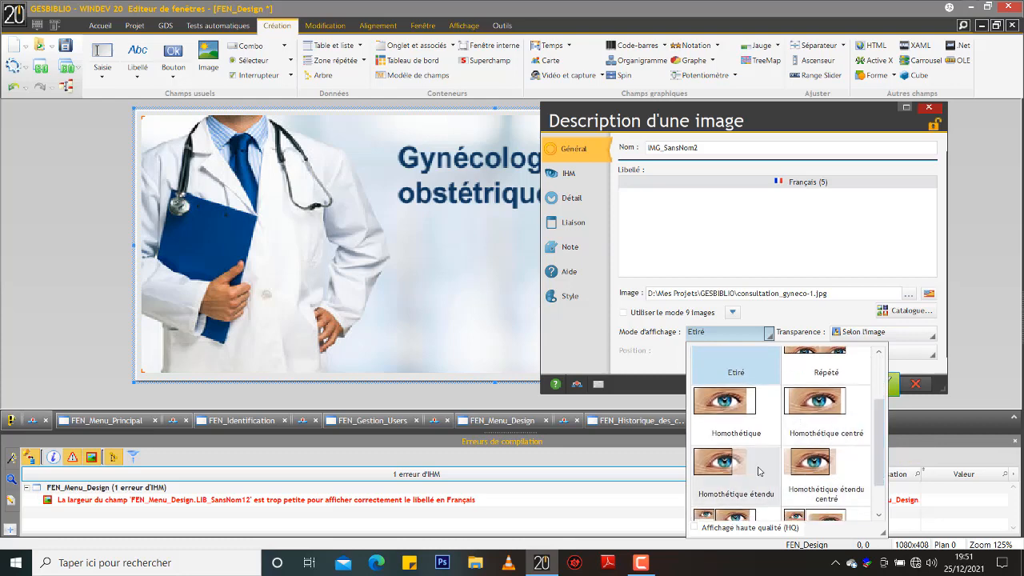